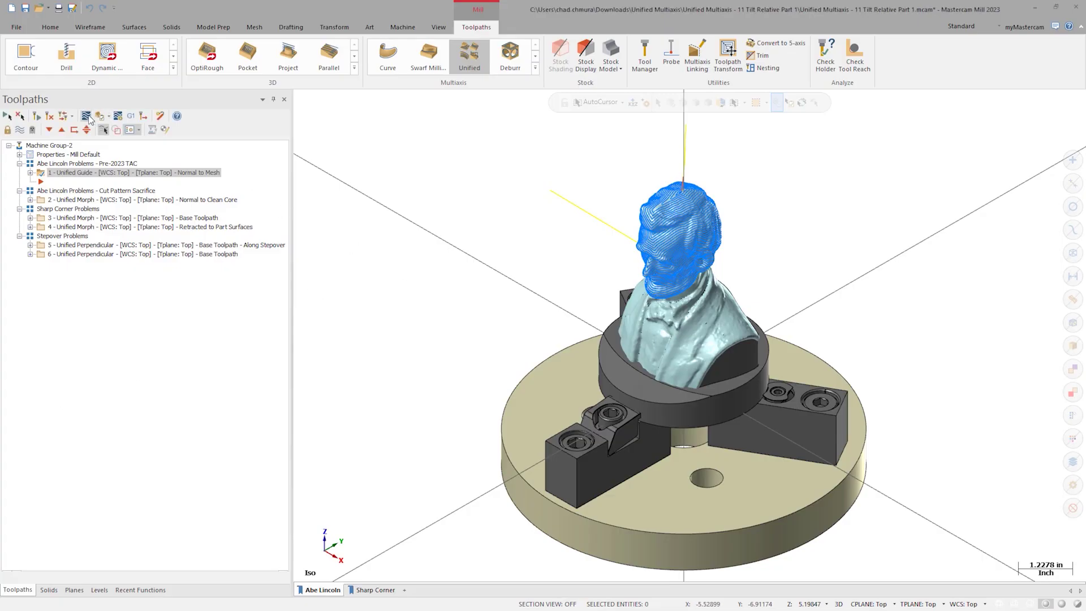
Backplot the Unified Guide toolpath on the Lincoln bust at a reduced playback speed.
left_click(87, 115)
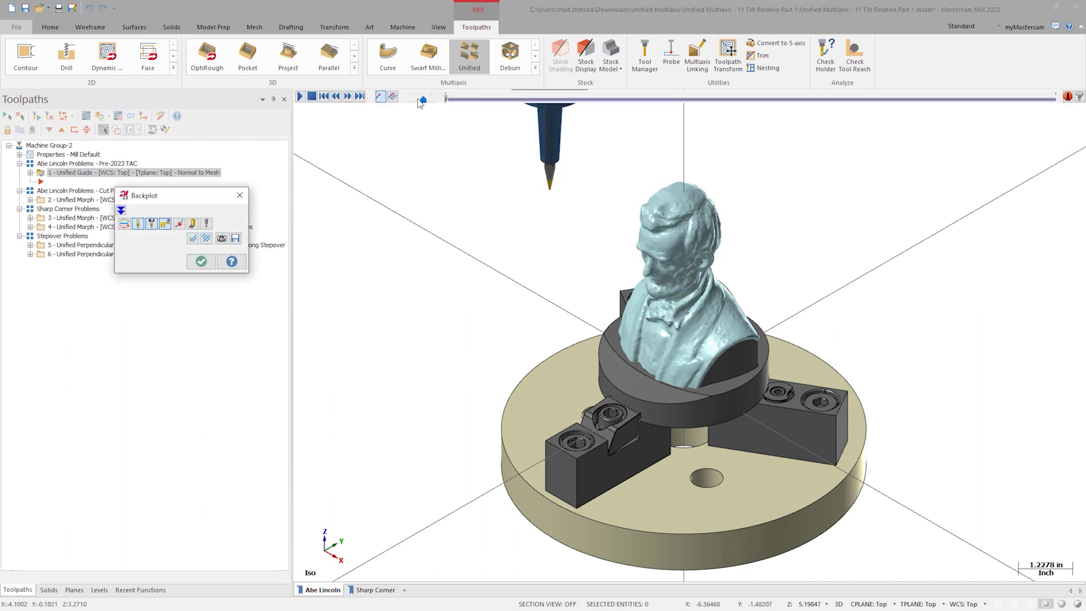
left_click_drag(424, 101, 415, 100)
key("r")
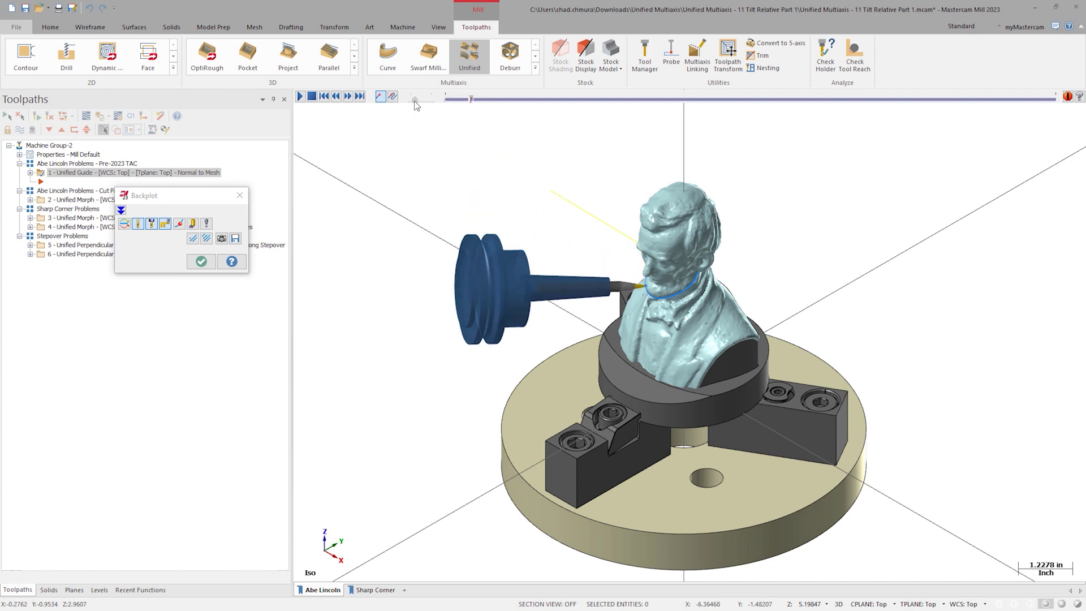
Backplot operation 2, Unified Morph Normal to Clean Core, then switch to the Sharp Corner viewsheet.
left_click(200, 262)
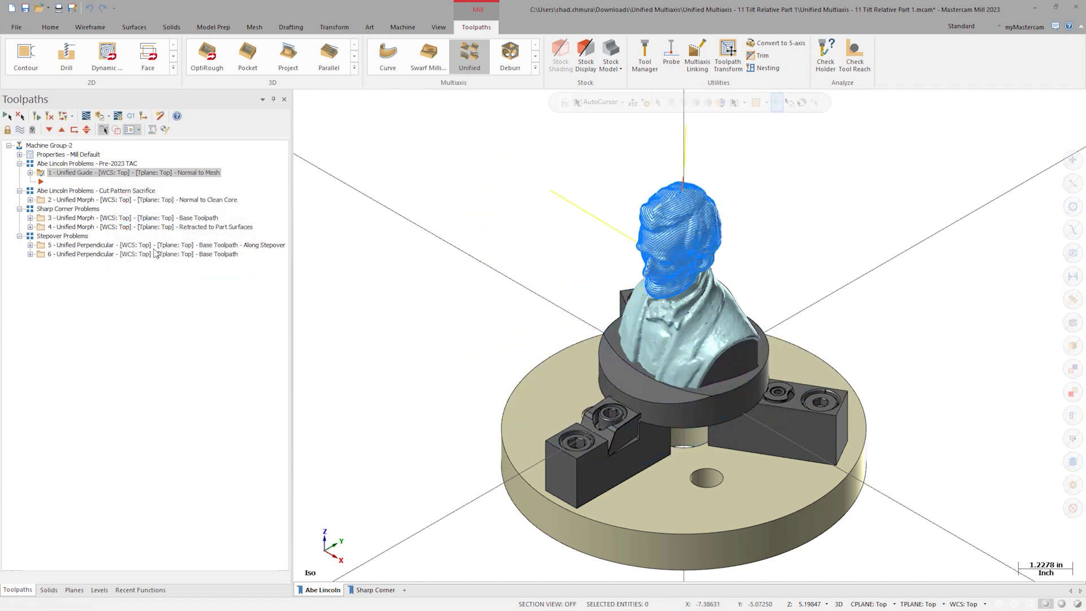
left_click(74, 200)
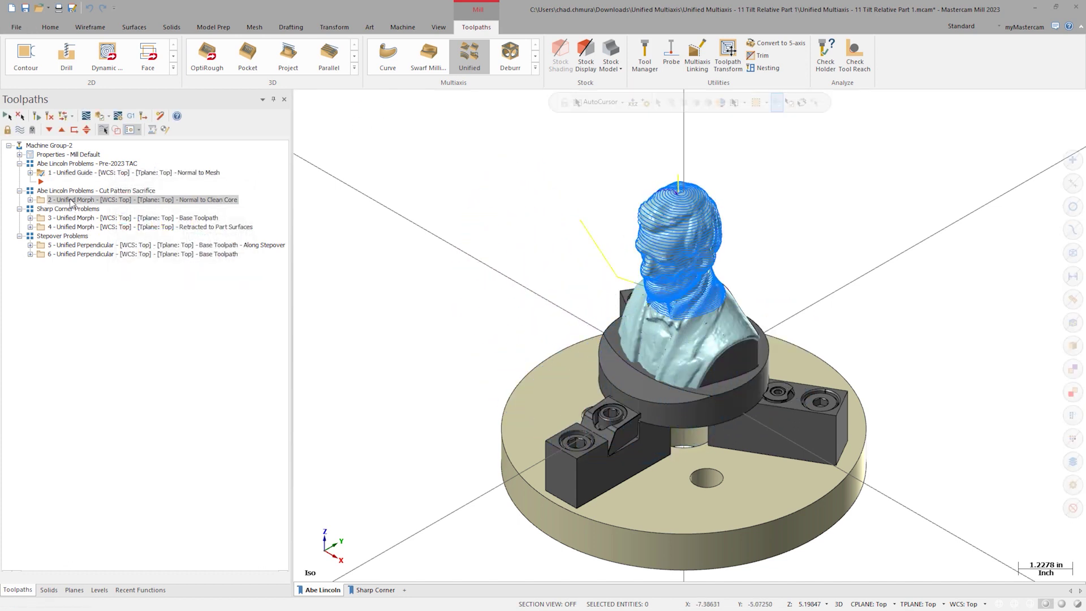
left_click(86, 116)
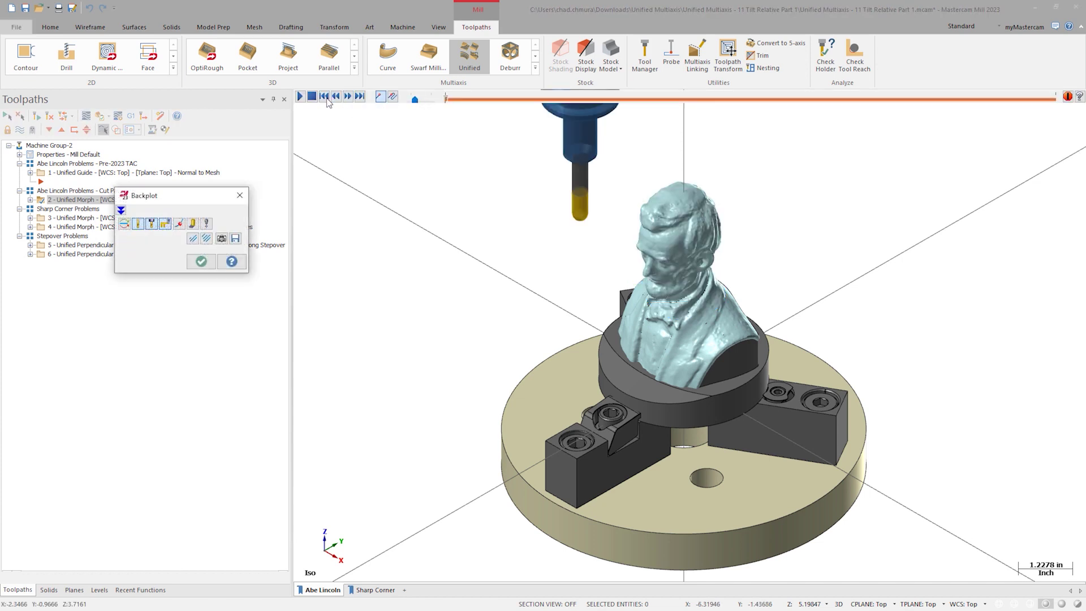
left_click(299, 97)
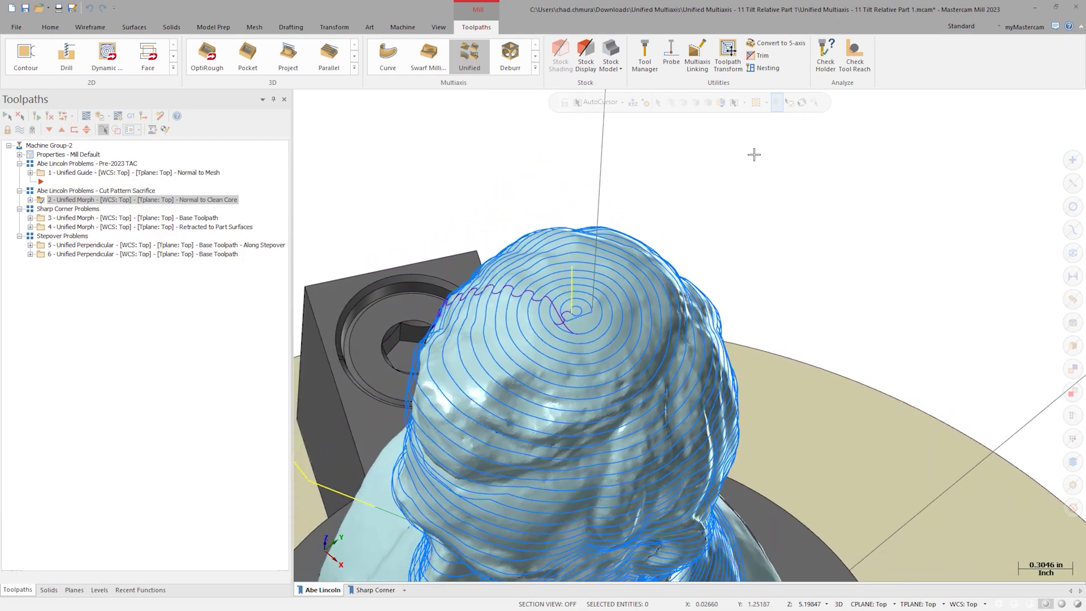
left_click(373, 590)
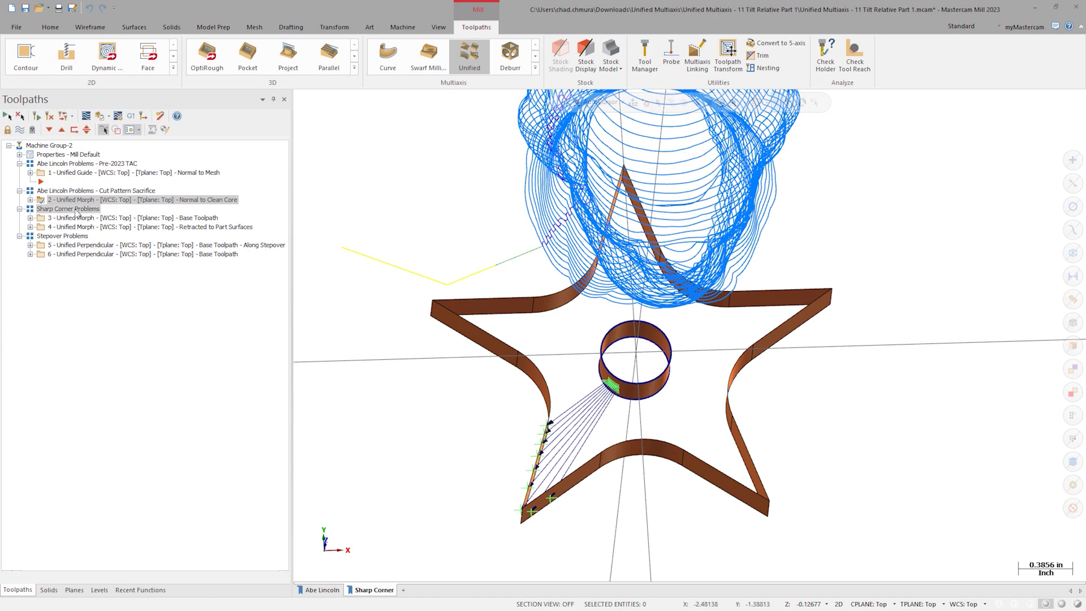
left_click(68, 208)
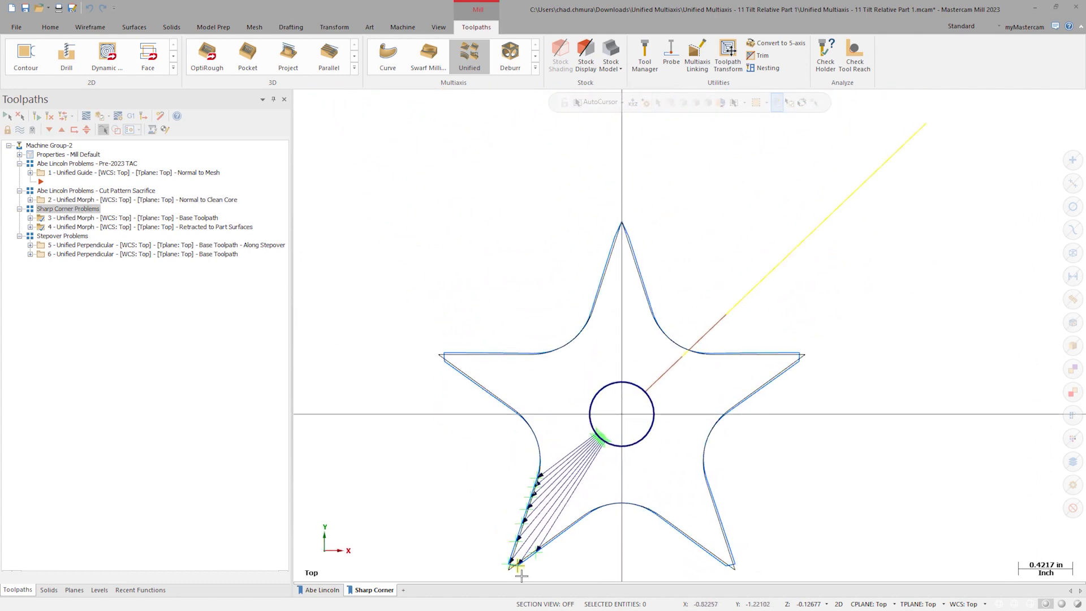
scroll(521, 572, "up", 4)
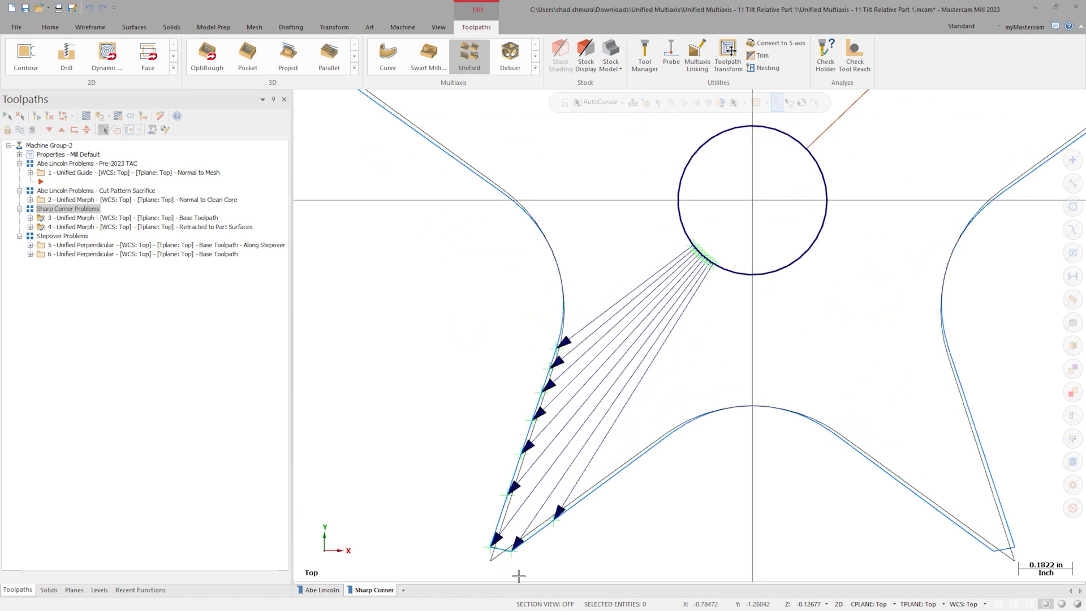
scroll(519, 576, "up", 2)
scroll(519, 575, "up", 1)
scroll(530, 540, "up", 1)
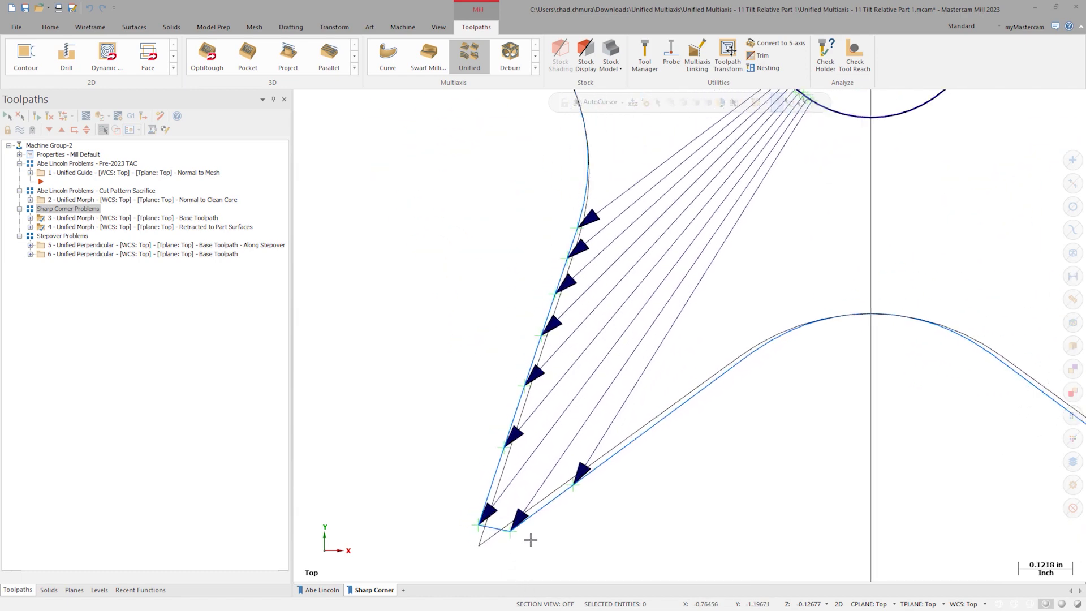
scroll(530, 539, "down", 3)
scroll(544, 532, "down", 1)
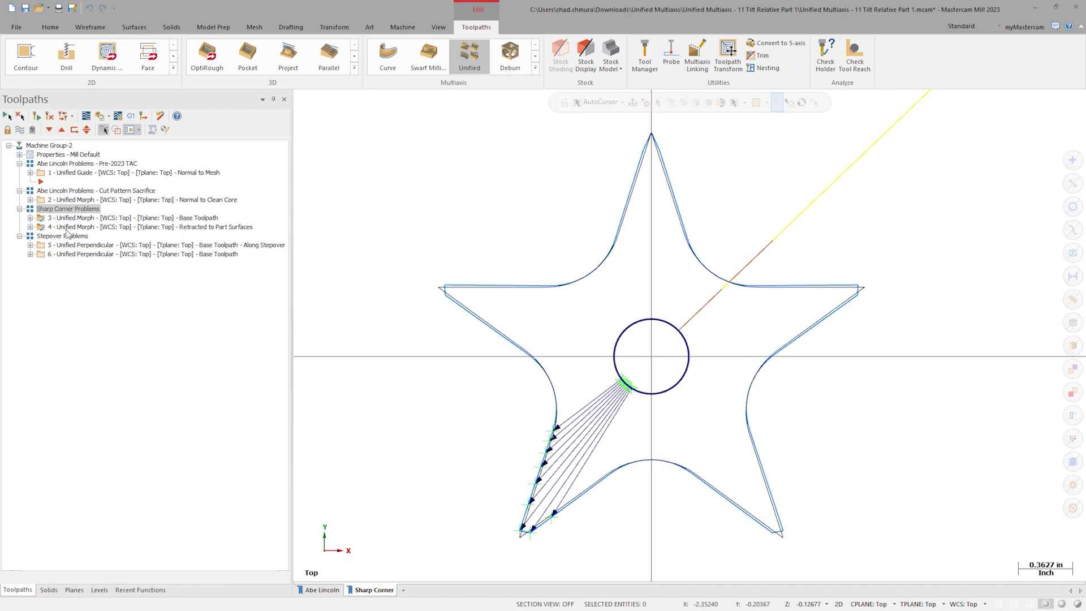
key("alt+7")
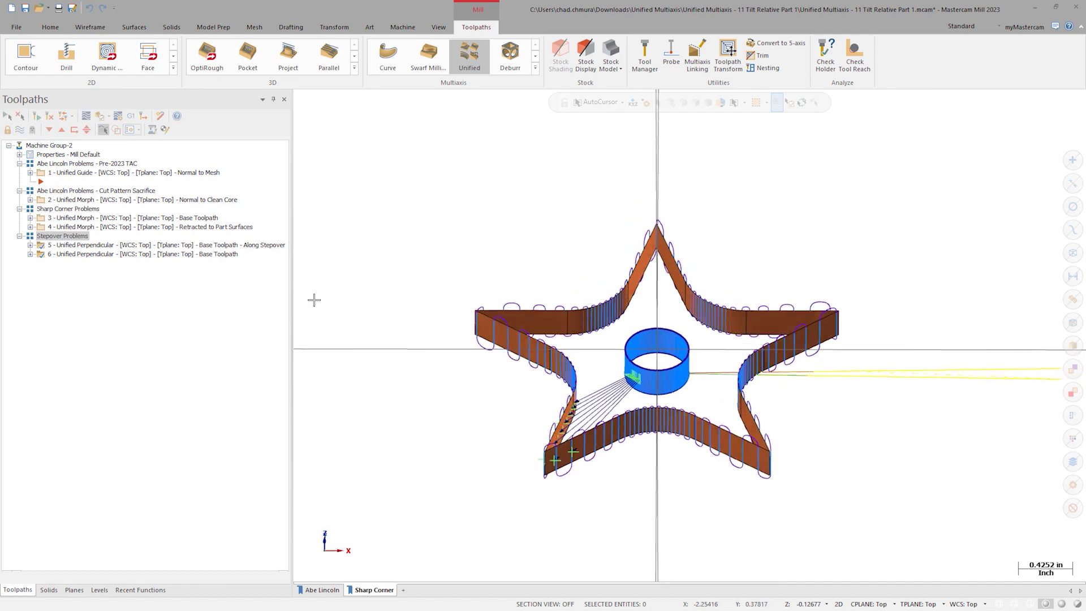
middle_click_drag(327, 344, 459, 416)
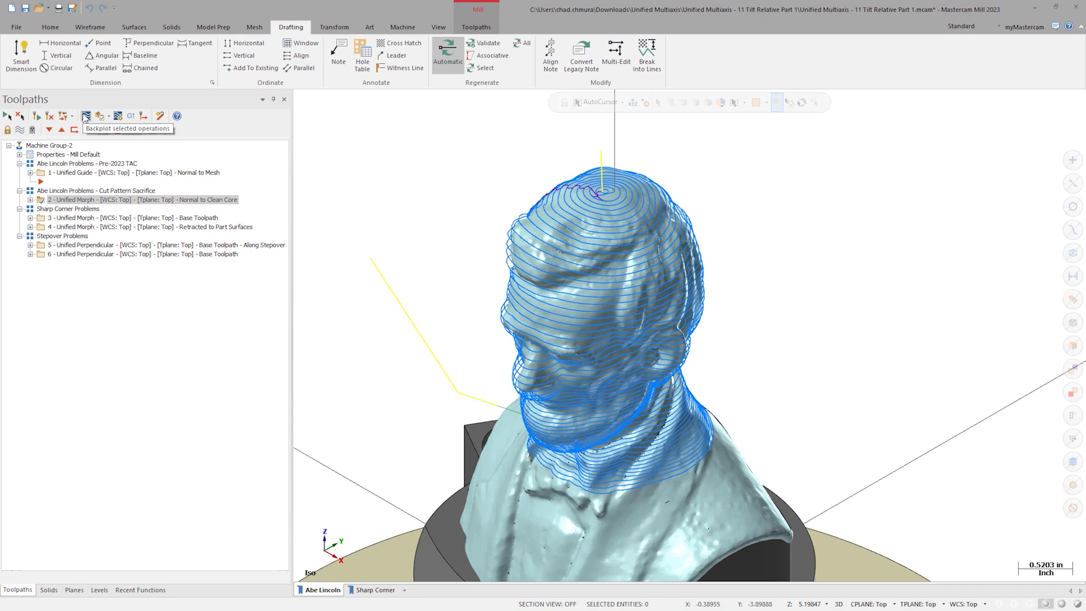
Backplot the Unified Morph toolpath again, scrubbing partway along it, then close Backplot.
left_click(85, 116)
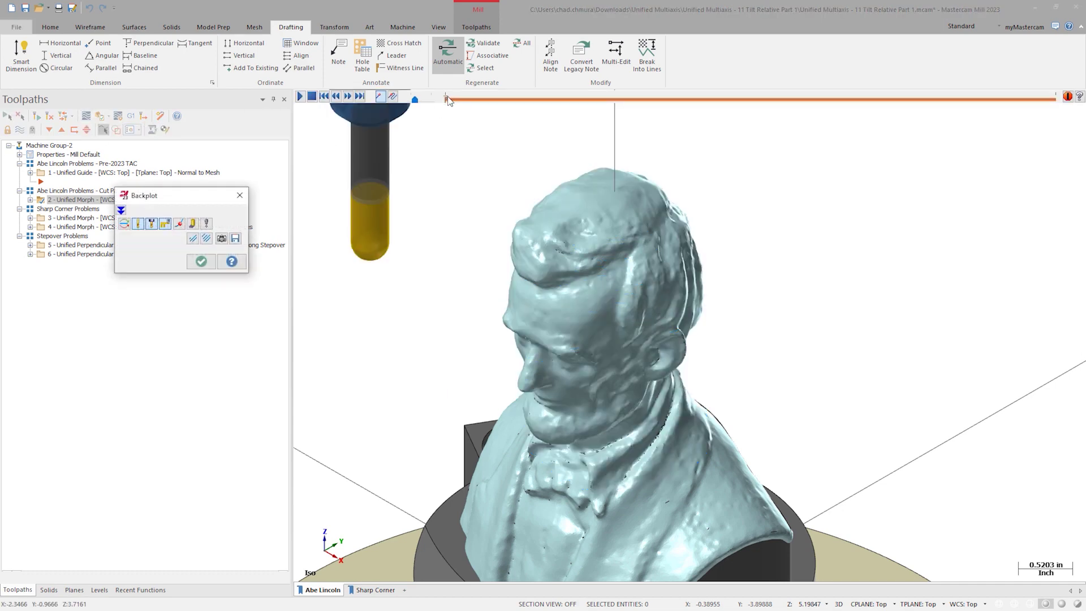
left_click_drag(448, 101, 994, 101)
left_click(200, 262)
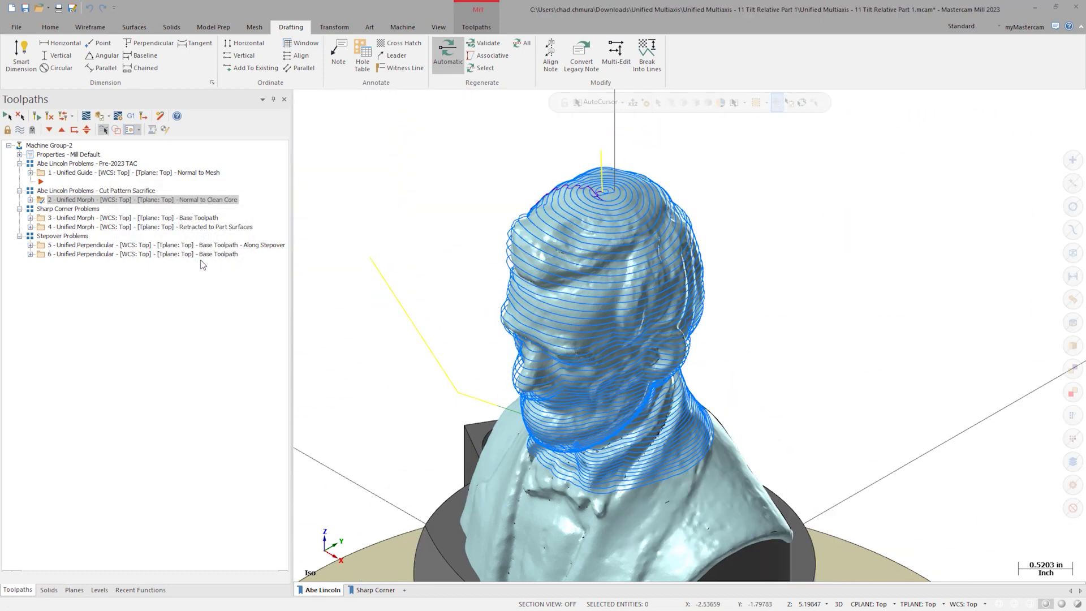
Backplot operation 1, Unified Guide, to the neck cuts, then expand its details.
left_click(89, 173)
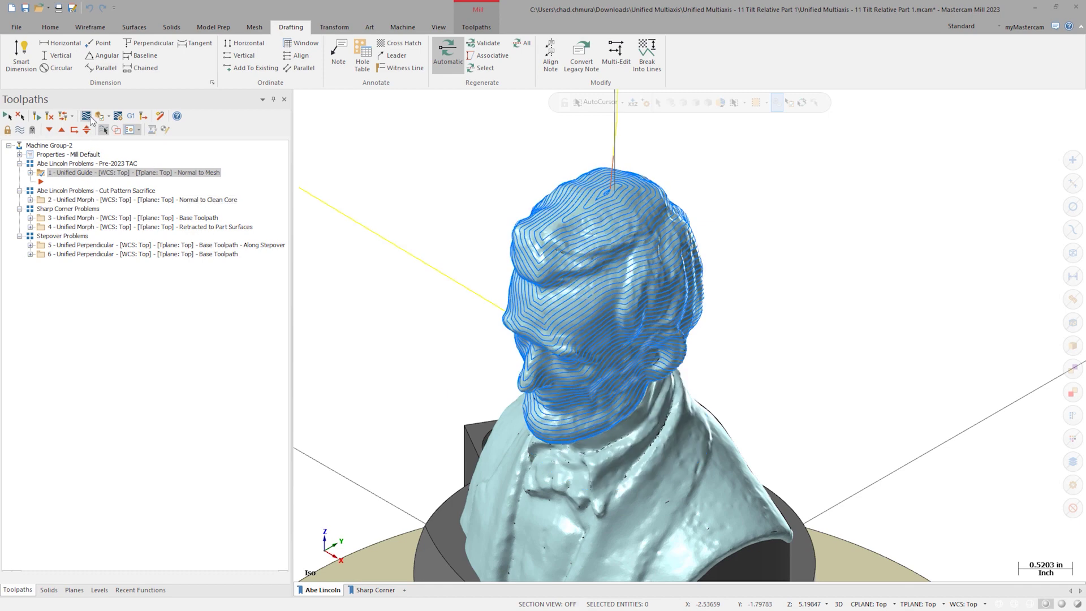
left_click(88, 116)
left_click_drag(447, 100, 659, 99)
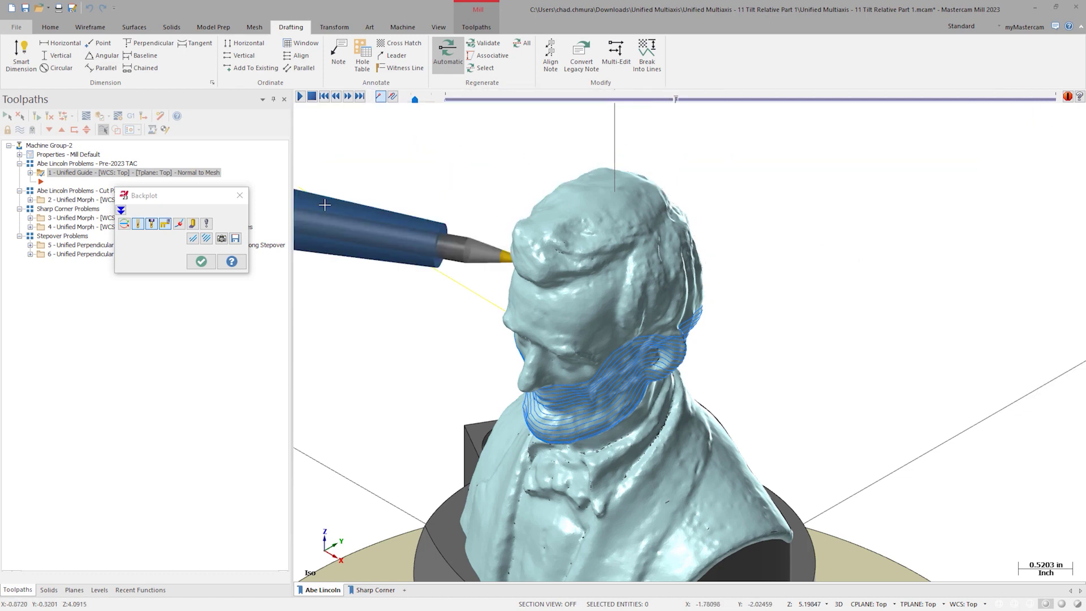
left_click(201, 262)
left_click(30, 173)
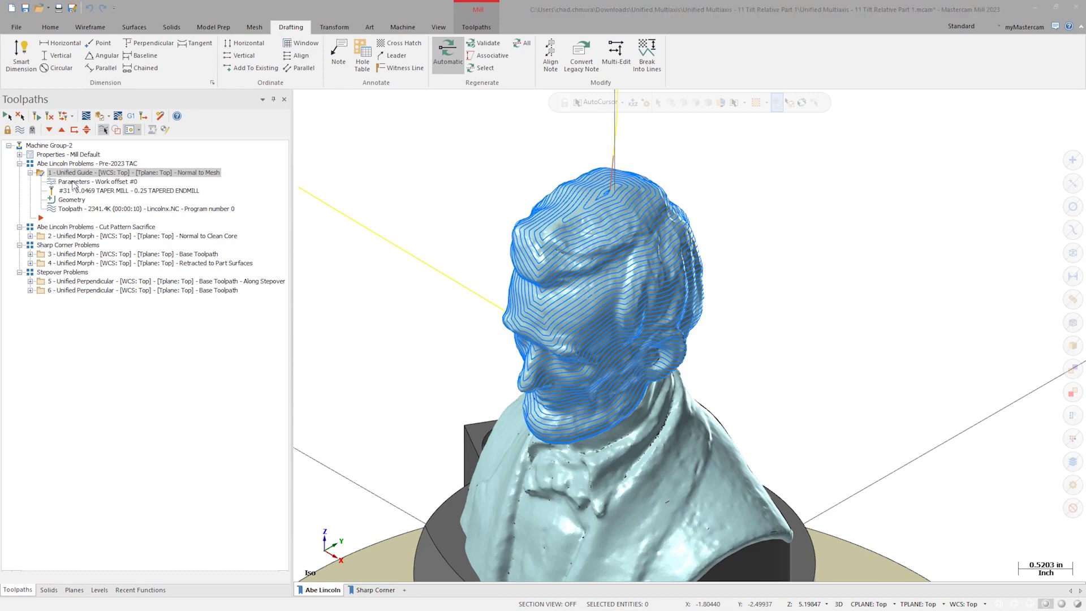
Set the Unified Guide tool axis control to Tilt relative to reference surface.
left_click(75, 181)
left_click(118, 196)
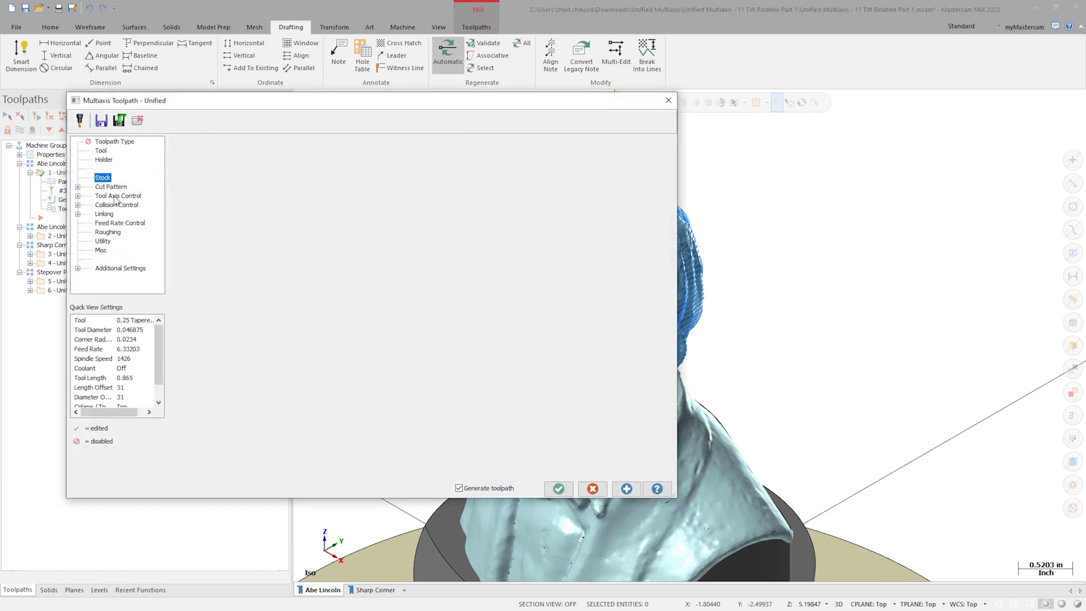
left_click(326, 177)
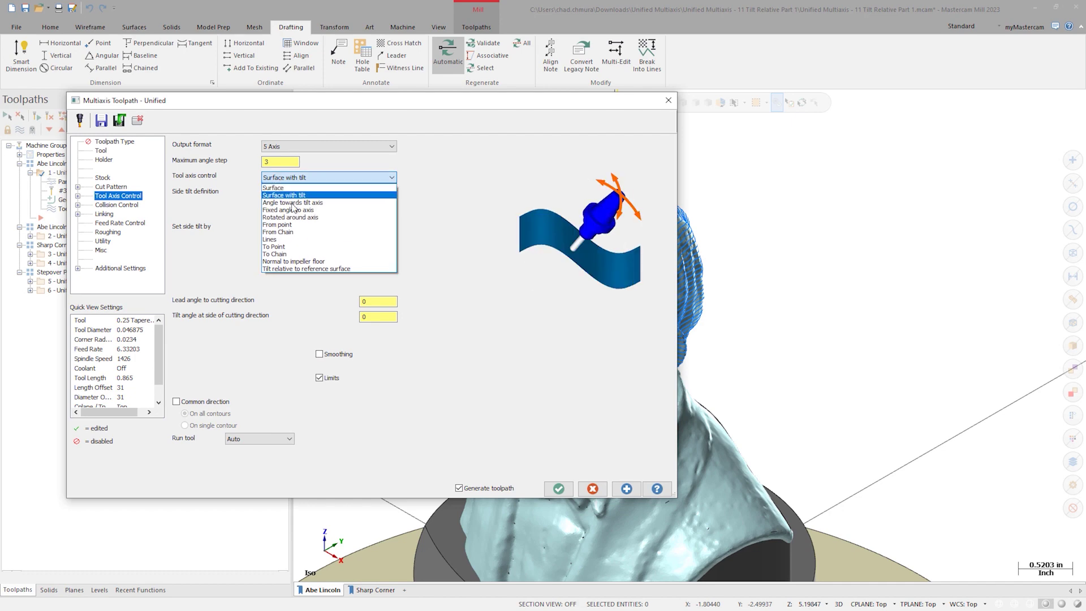
left_click(314, 268)
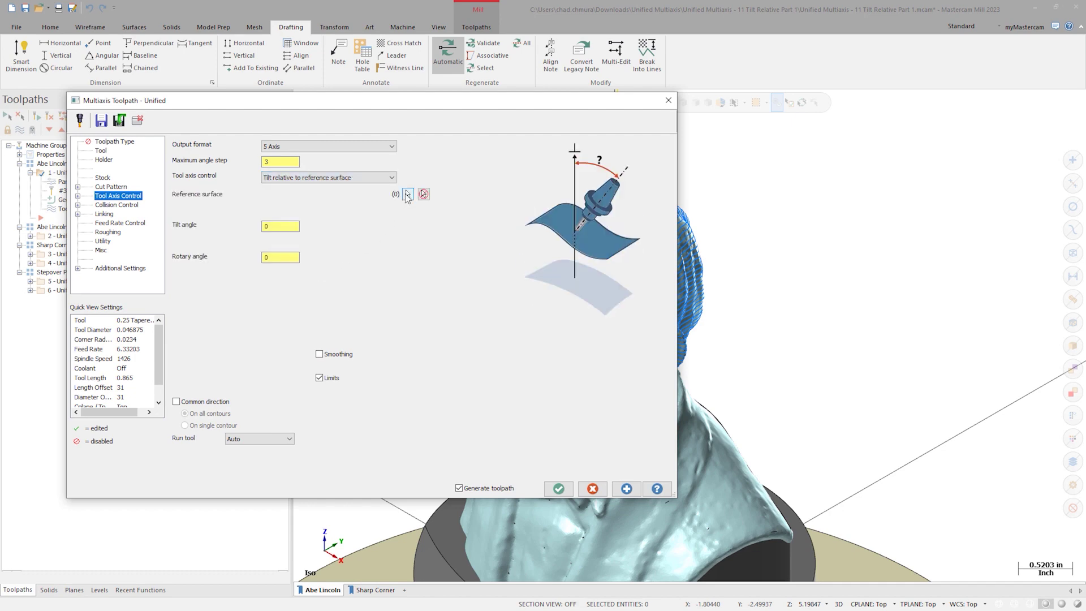
Pick the Clean Core head surfaces as reference, accept, and re-show the Abe Lincoln Body level.
left_click(409, 195)
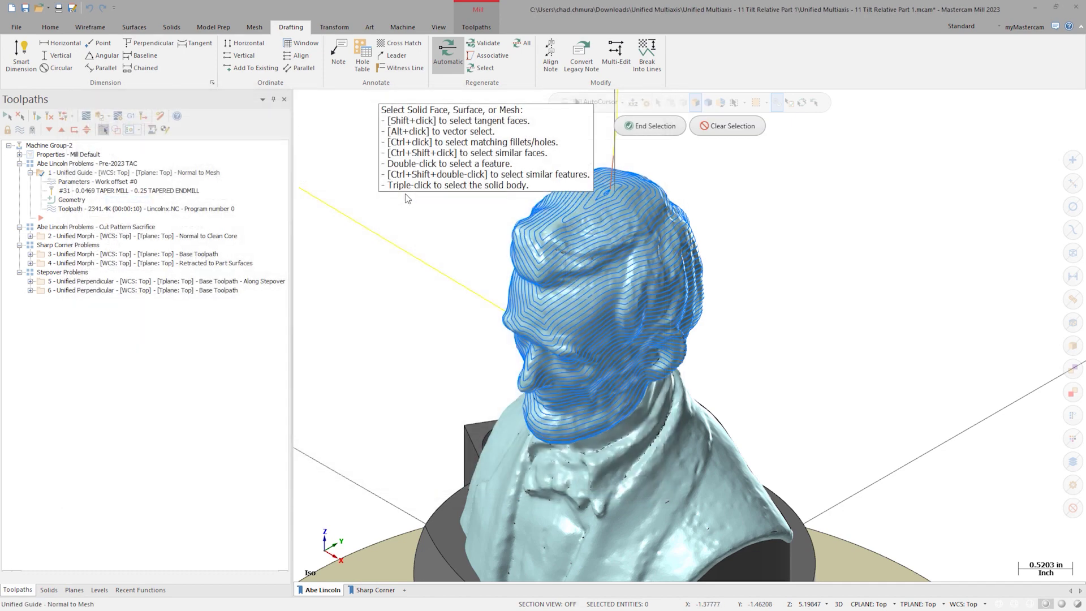
left_click(98, 589)
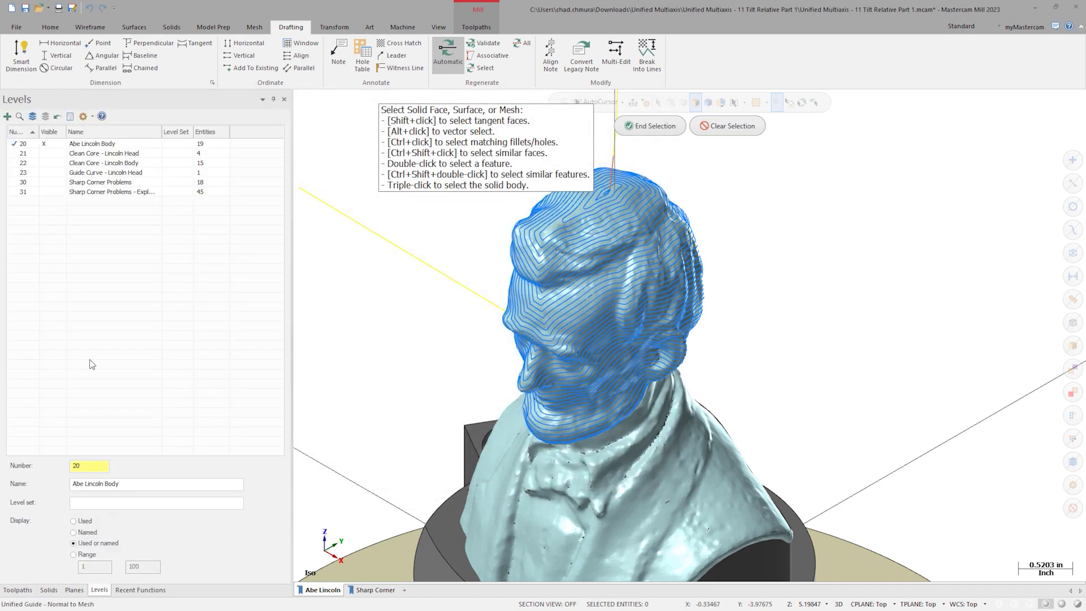
left_click(43, 144)
left_click(558, 295)
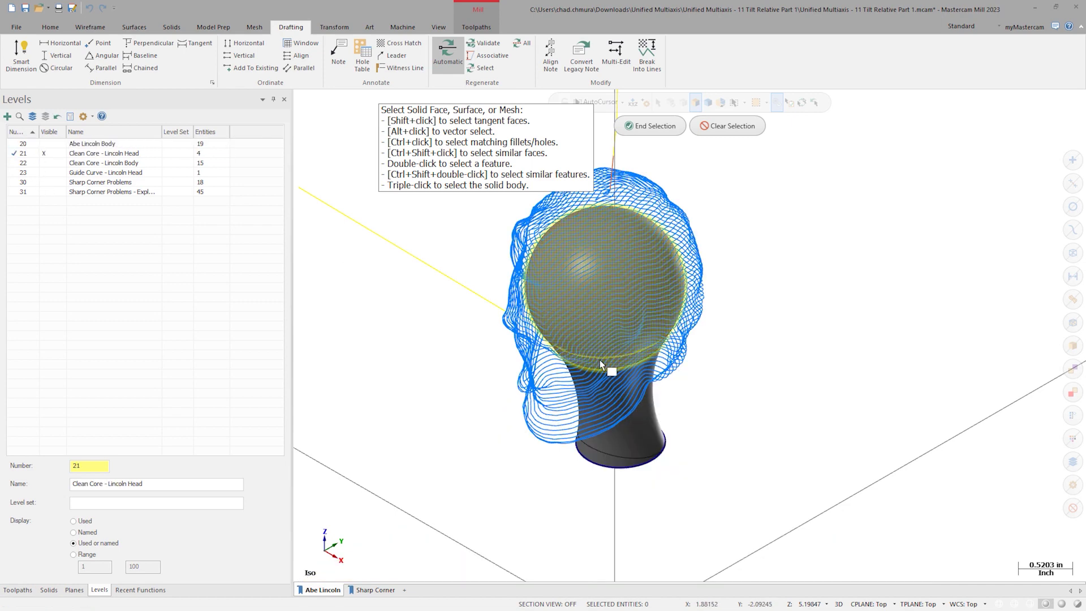
left_click(650, 125)
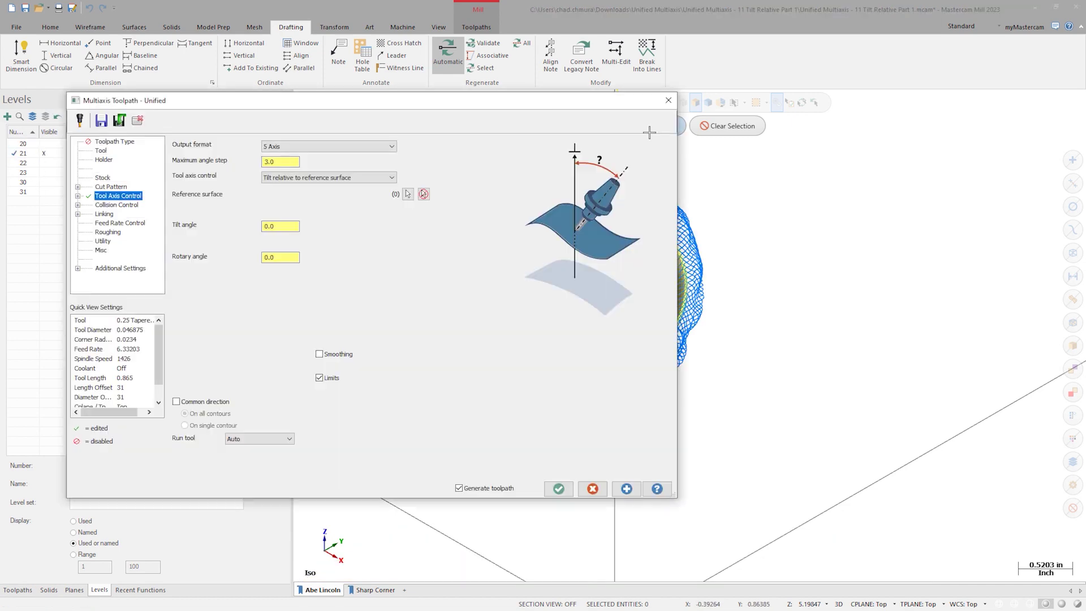
left_click(558, 488)
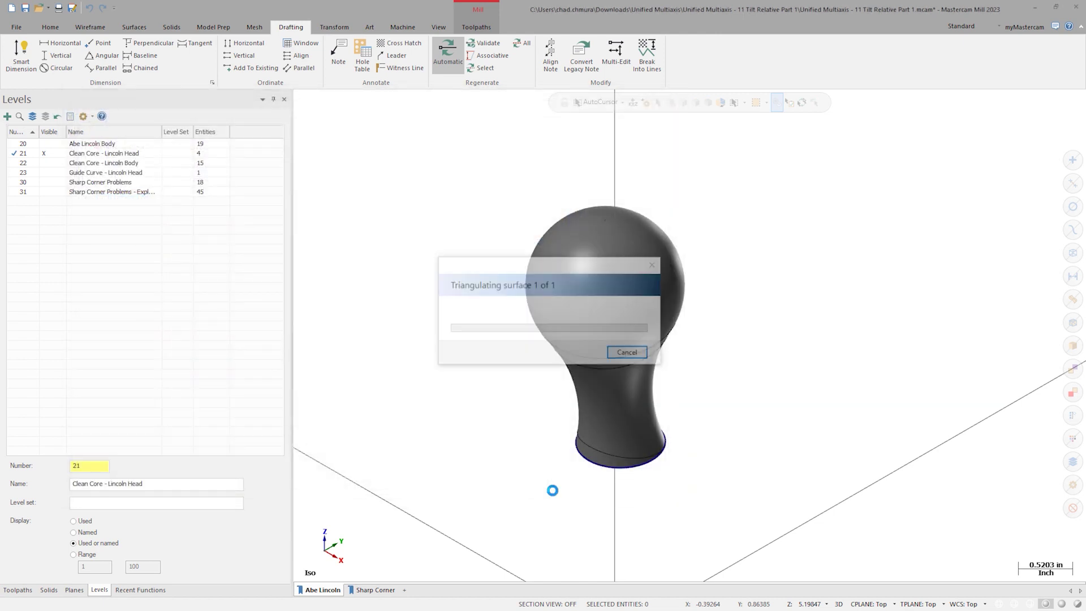
left_click(35, 145)
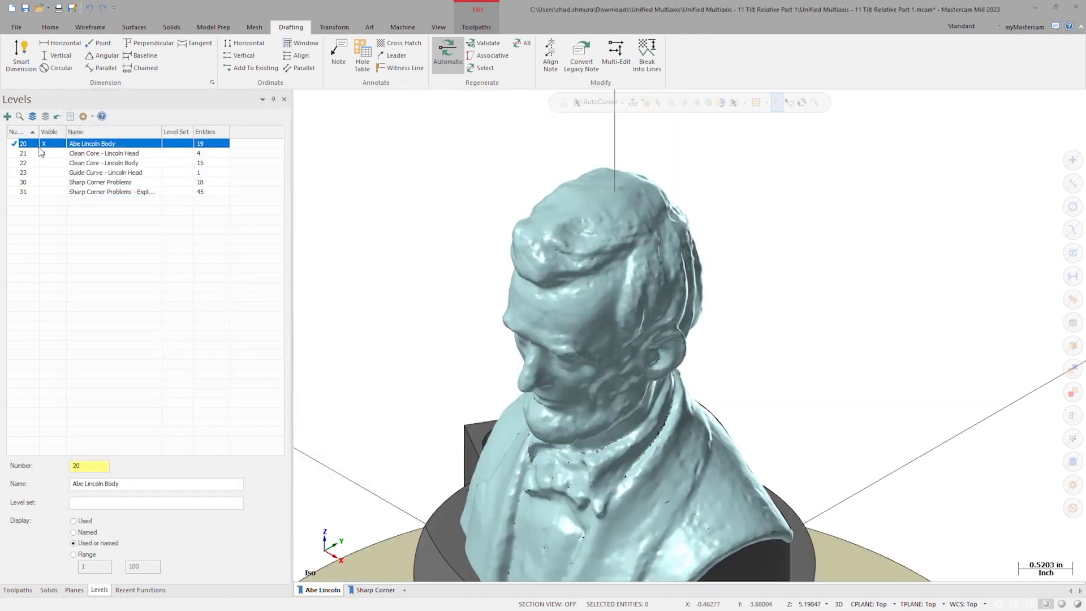
left_click(17, 589)
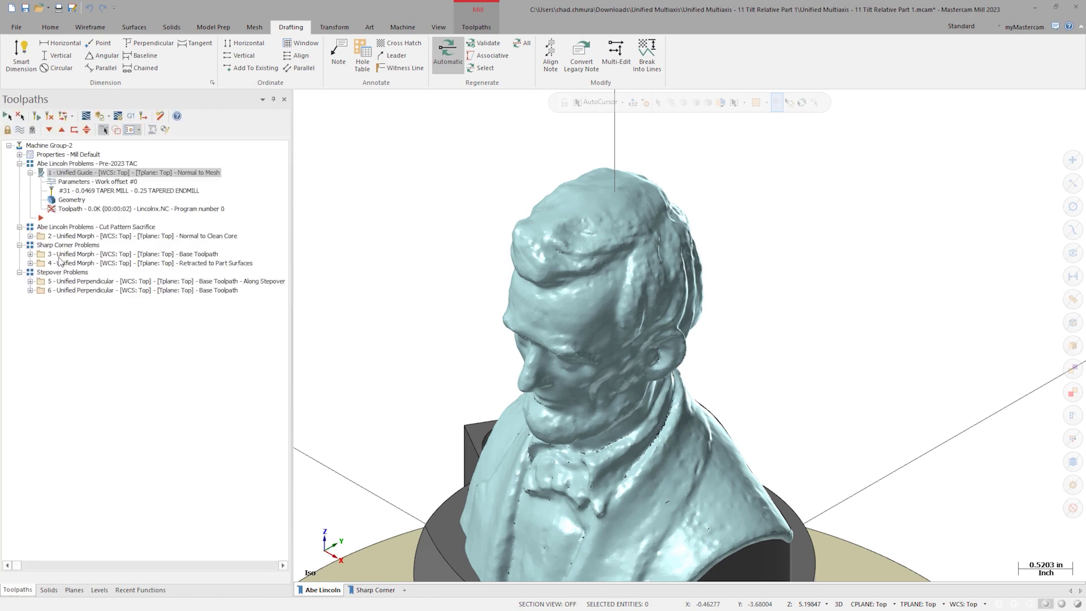
Backplot the tilted Unified Guide toolpath over the Lincoln head, then reopen its parameters.
left_click(86, 116)
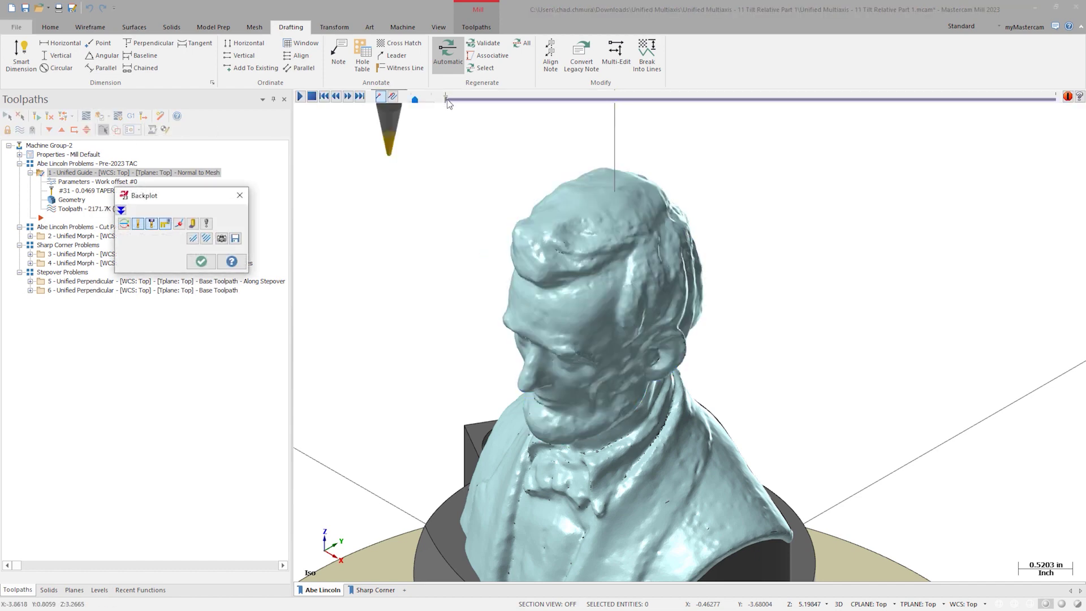
left_click_drag(448, 98, 507, 99)
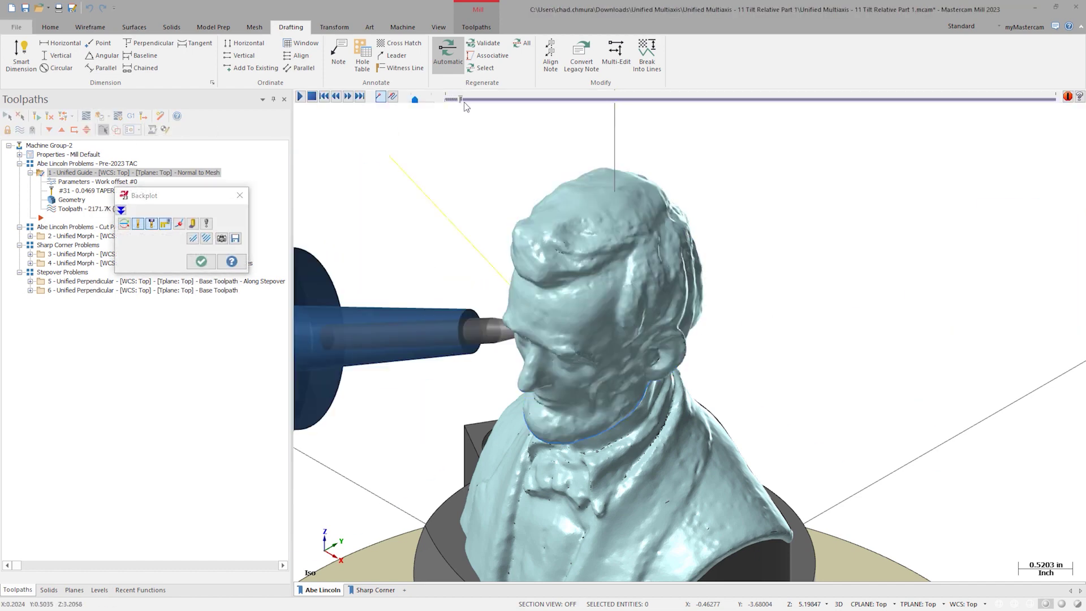
left_click(300, 96)
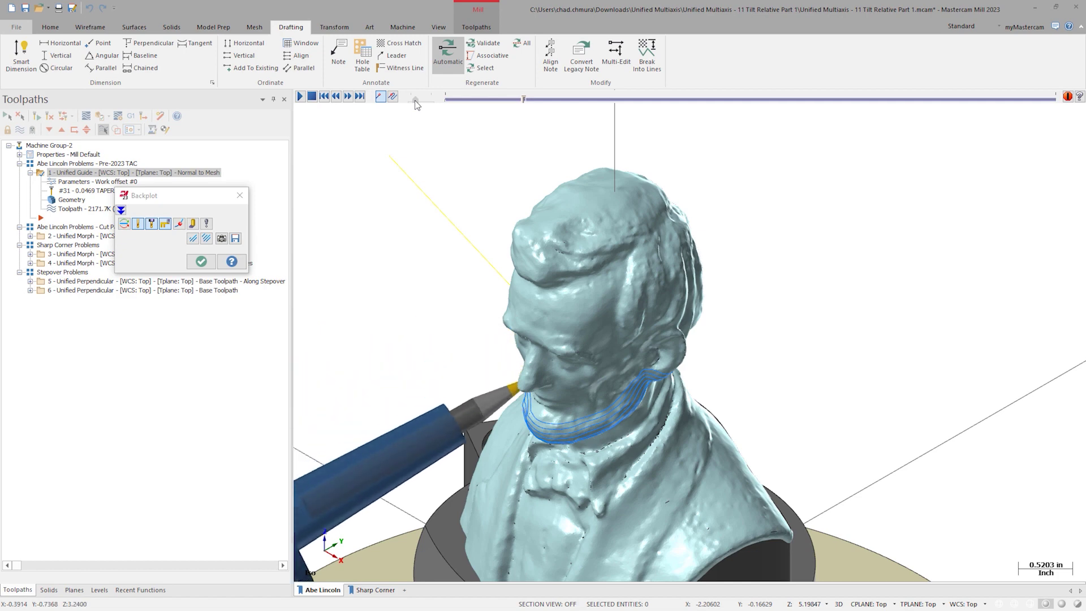
left_click(201, 261)
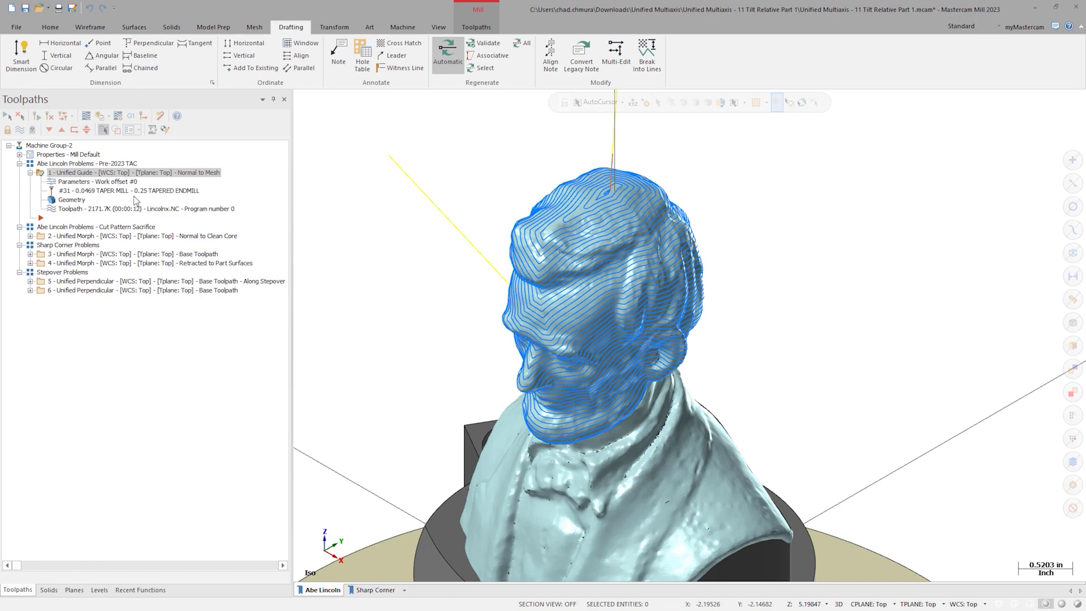
left_click(137, 191)
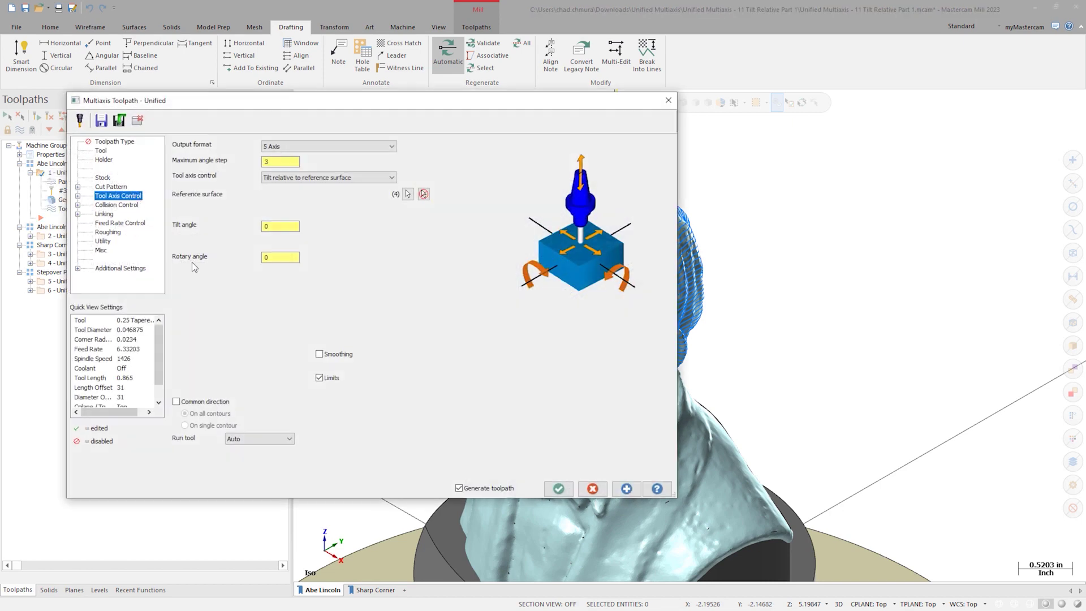
Enable Tool Axis Control Smoothing and accept to regenerate the Unified Guide toolpath.
left_click(319, 354)
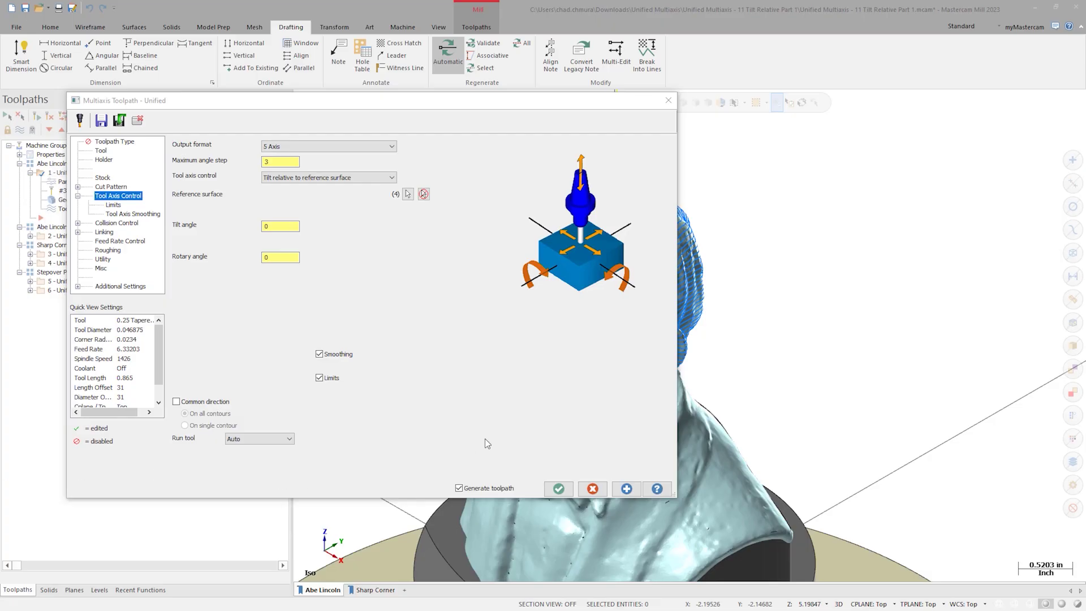
left_click(558, 488)
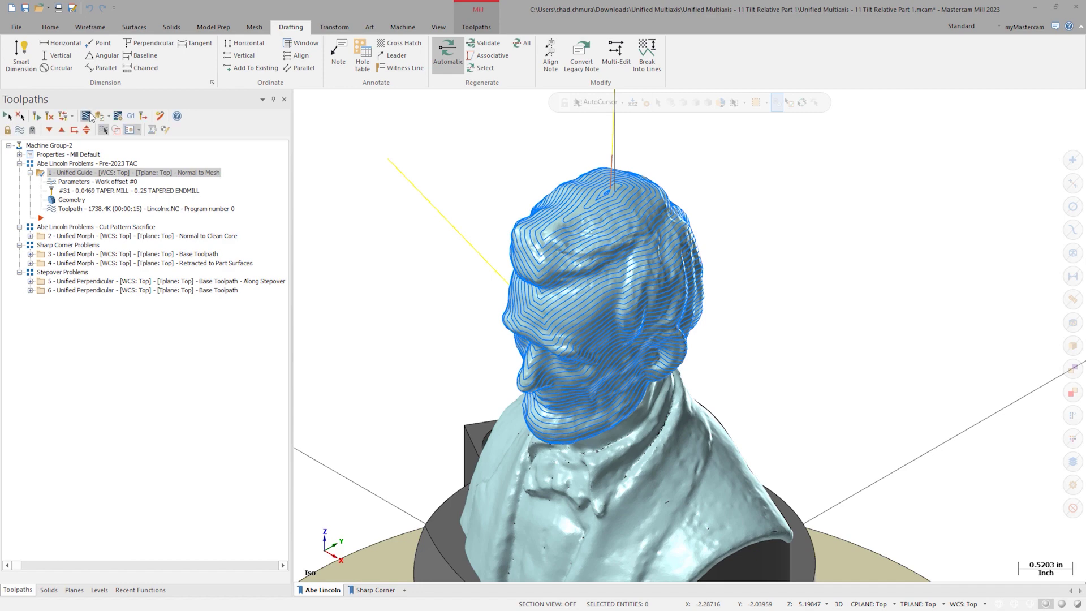
Backplot the smoothed Unified Guide toolpath, scrubbing forward past the jaw and ear.
left_click(85, 116)
left_click(448, 100)
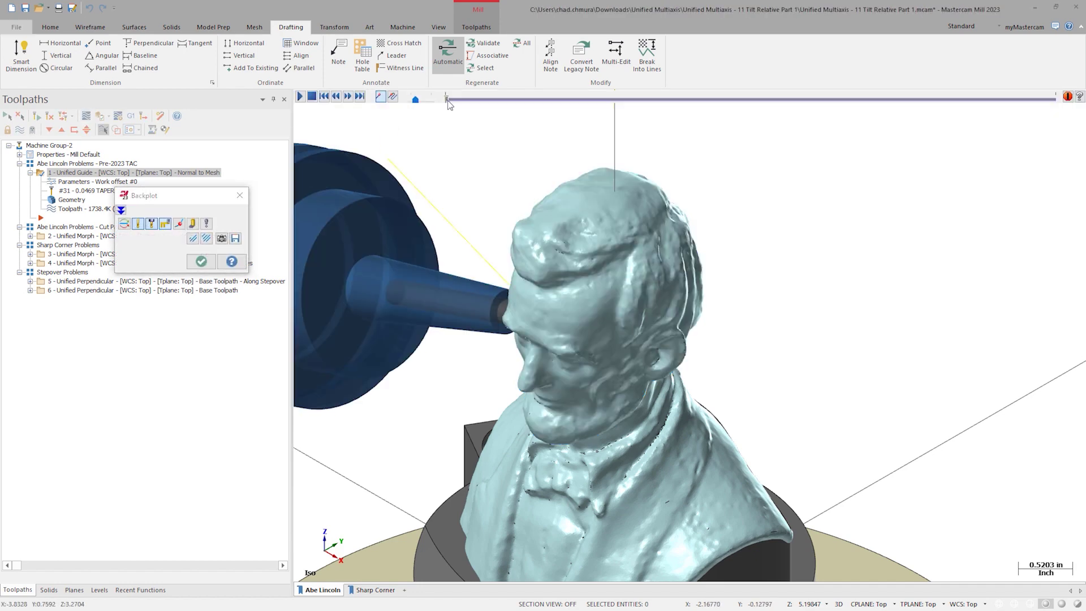
left_click_drag(449, 100, 663, 100)
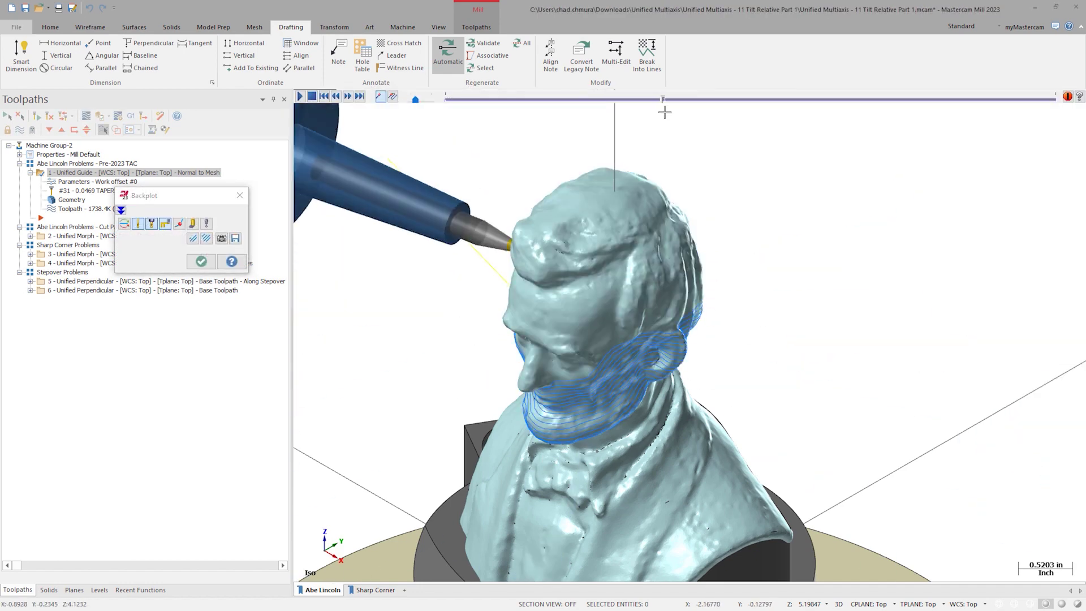
left_click(301, 95)
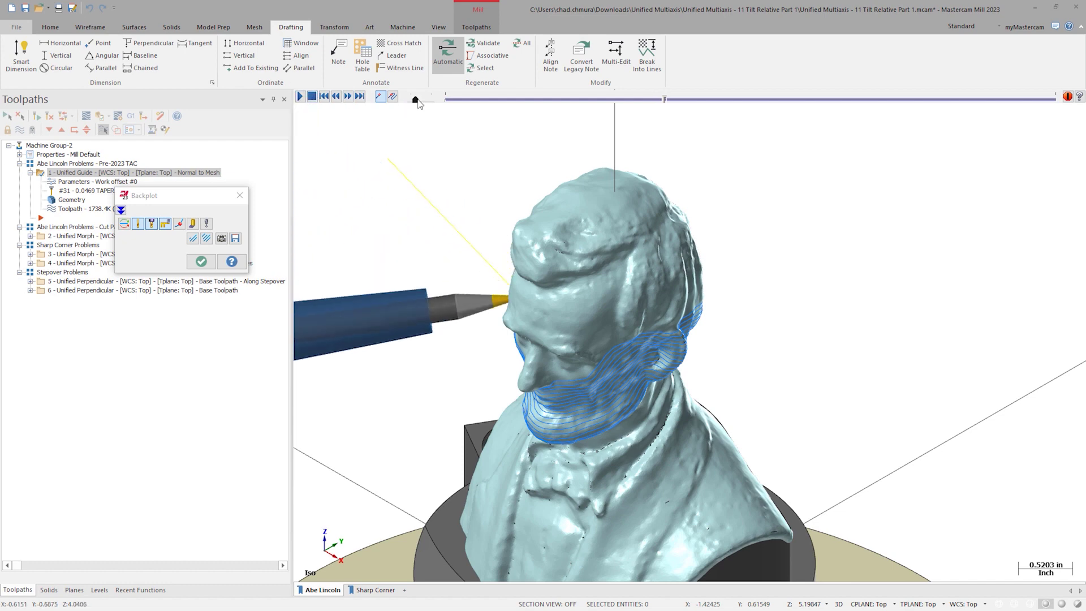